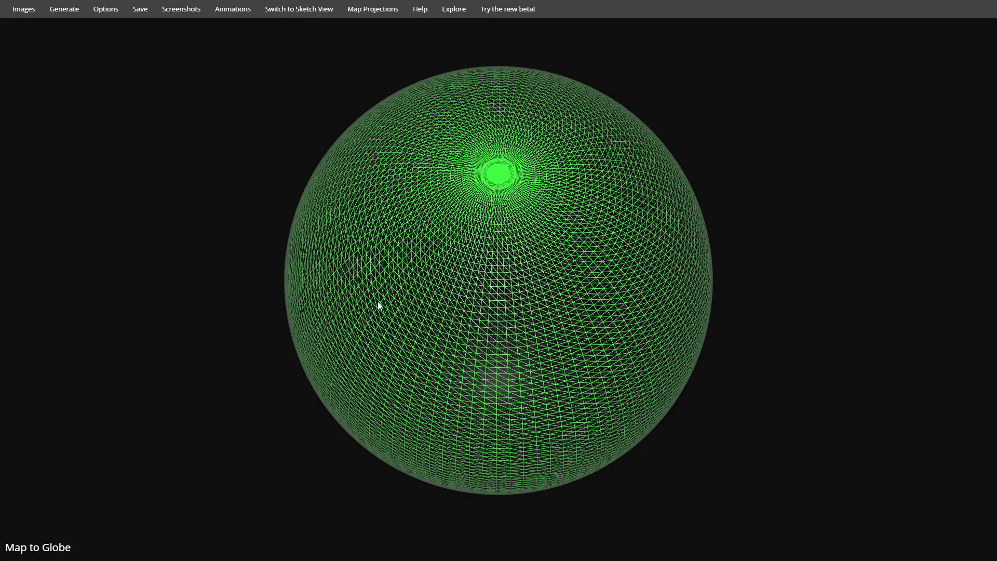
Step: Generate a random world map on the wireframe globe with the default terrain settings
{"action": "left_click_drag", "start_coordinate": [410, 290], "coordinate": [539, 269]}
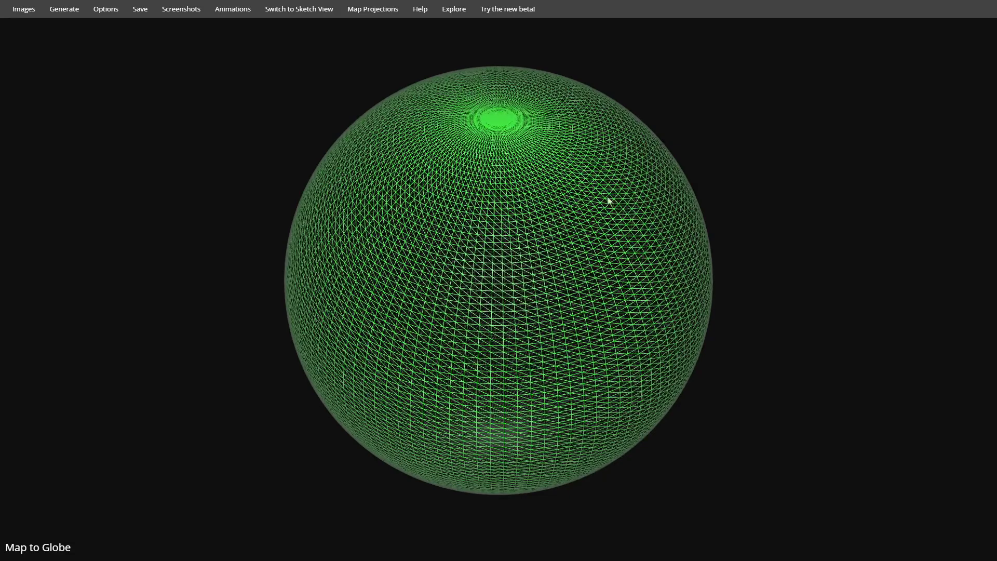
{"action": "left_click_drag", "start_coordinate": [706, 252], "coordinate": [694, 186]}
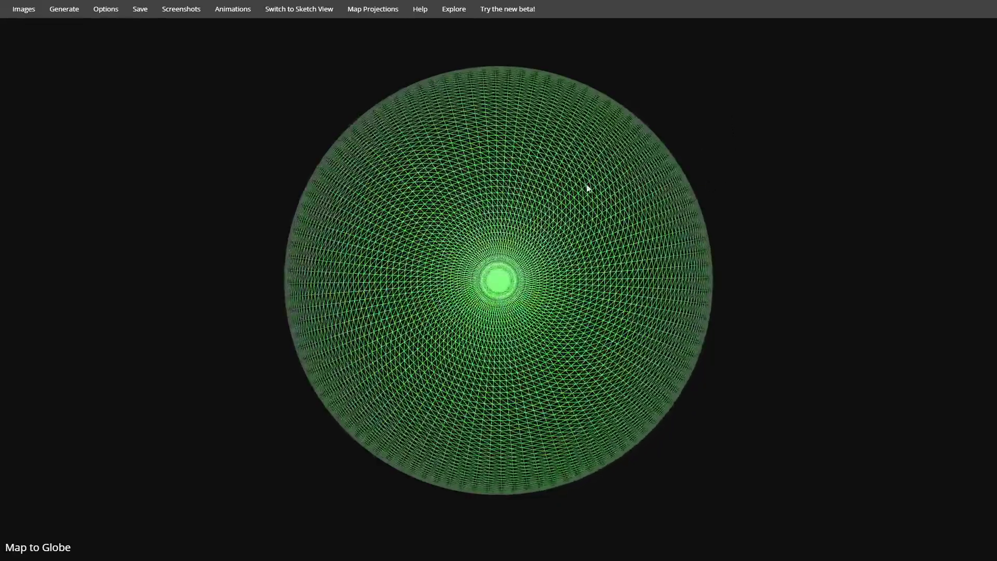
{"action": "left_click_drag", "start_coordinate": [581, 147], "coordinate": [606, 76]}
{"action": "left_click_drag", "start_coordinate": [599, 127], "coordinate": [578, 245]}
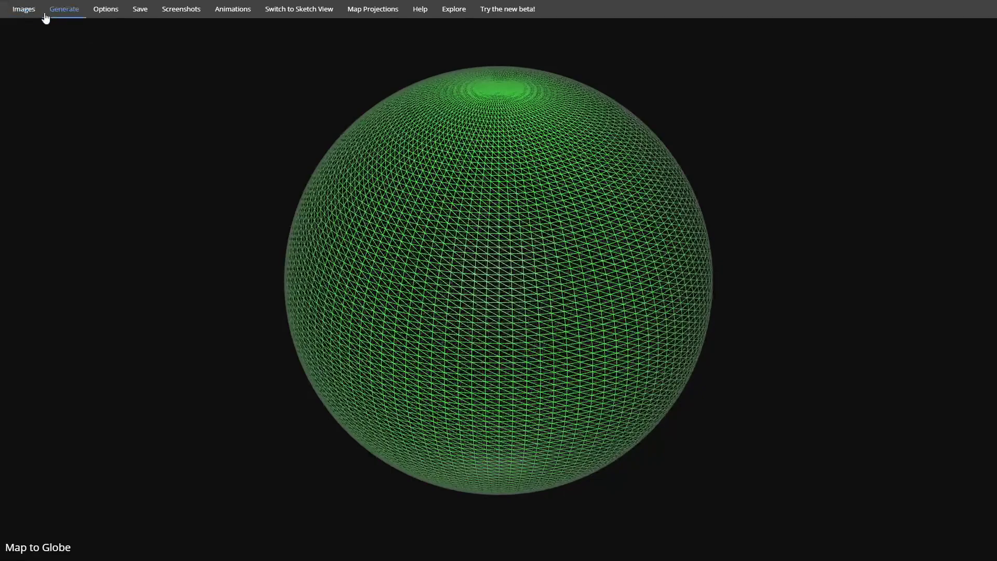
{"action": "left_click", "coordinate": [68, 10]}
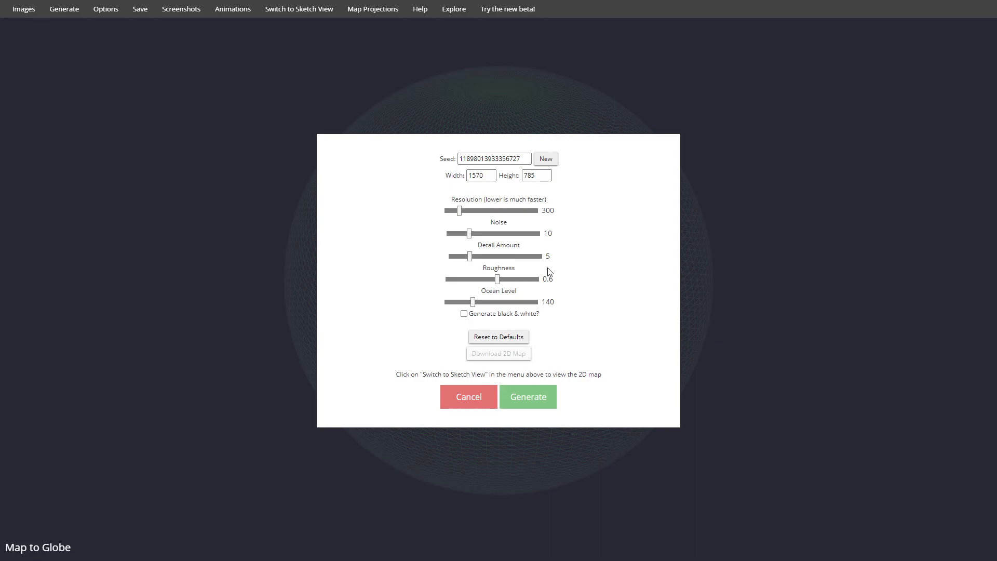
{"action": "left_click", "coordinate": [534, 400]}
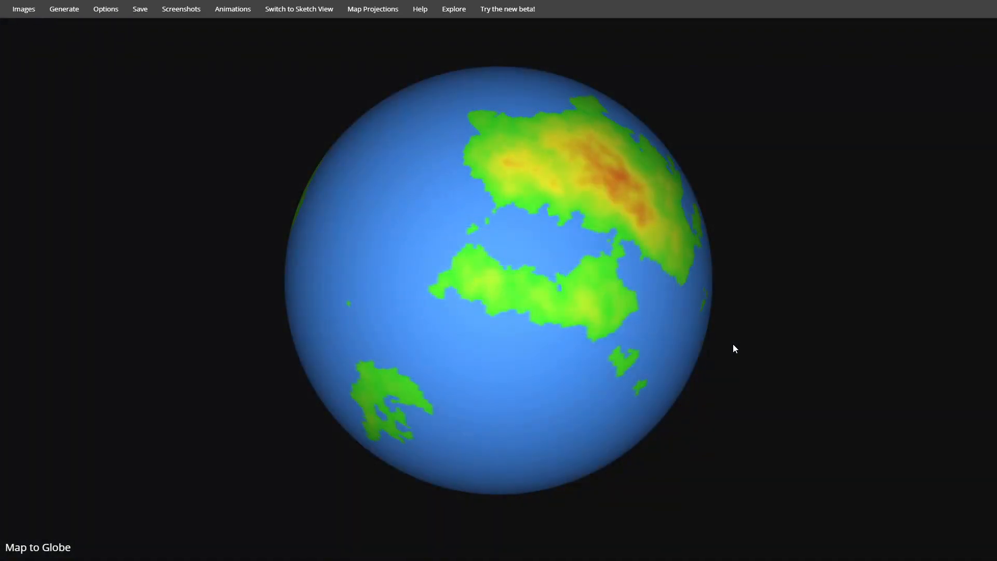
Step: Examine the continents and oceans of the generated world from several sides of the globe
{"action": "left_click_drag", "start_coordinate": [669, 258], "coordinate": [459, 256]}
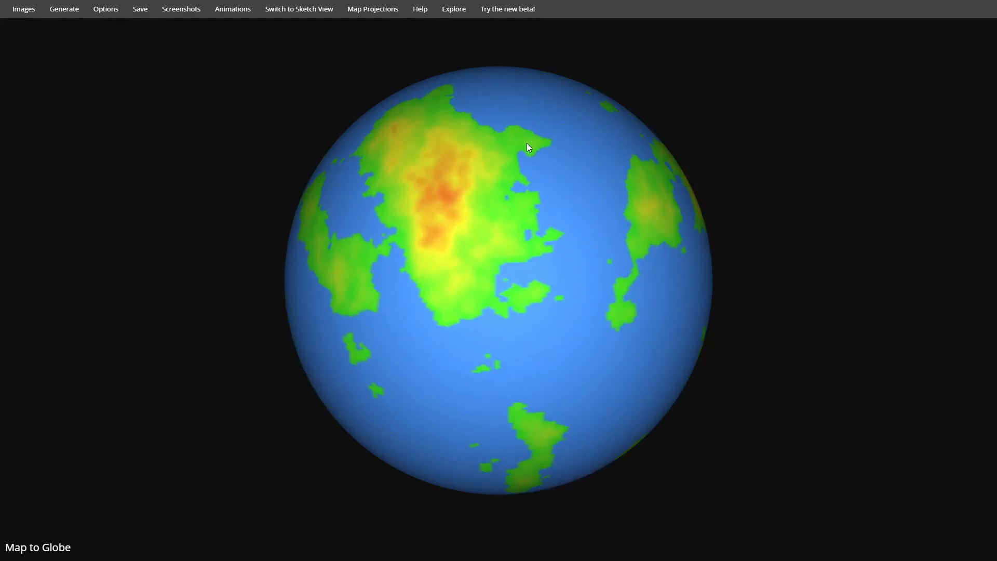
{"action": "left_click_drag", "start_coordinate": [464, 240], "coordinate": [568, 351]}
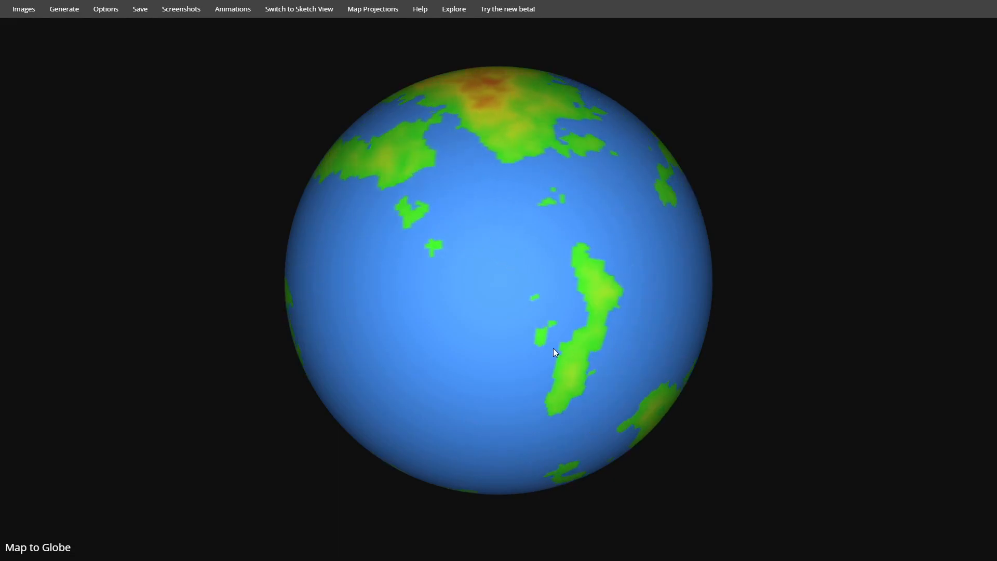
{"action": "left_click_drag", "start_coordinate": [412, 213], "coordinate": [450, 296]}
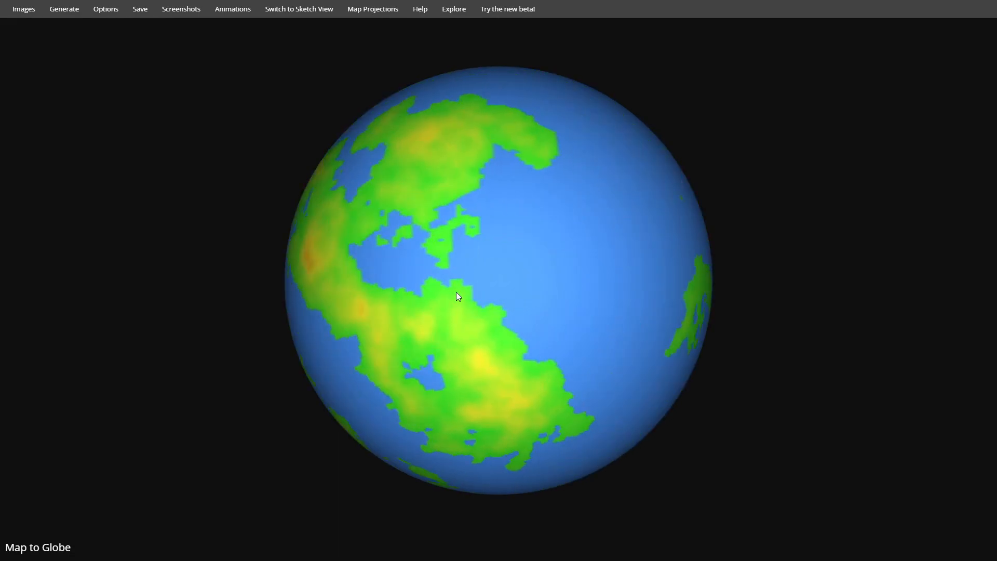
{"action": "left_click_drag", "start_coordinate": [380, 193], "coordinate": [447, 291]}
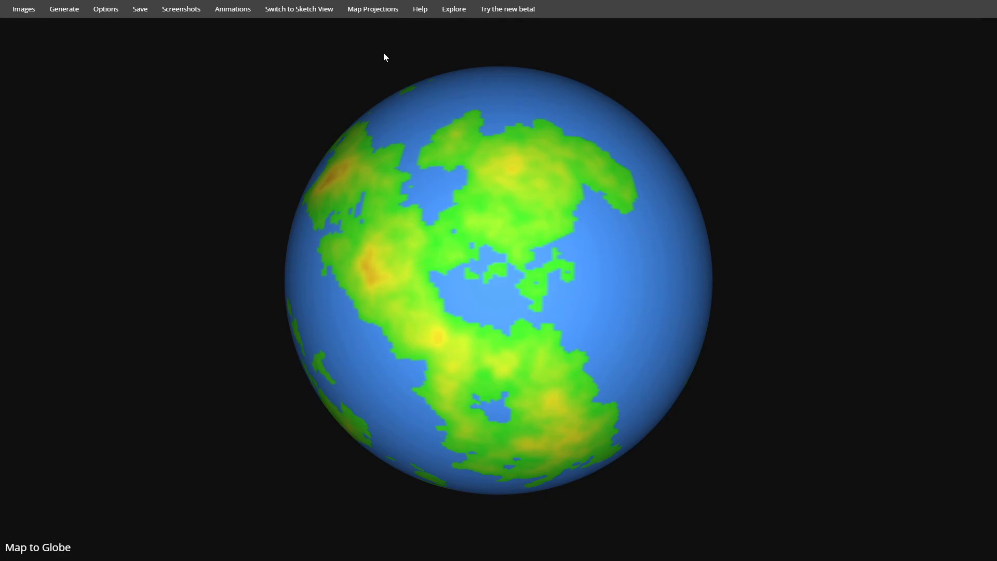
{"action": "left_click_drag", "start_coordinate": [581, 227], "coordinate": [447, 258]}
Step: View the generated world as a flat equirectangular map projection, and return to the globe
{"action": "left_click", "coordinate": [382, 10]}
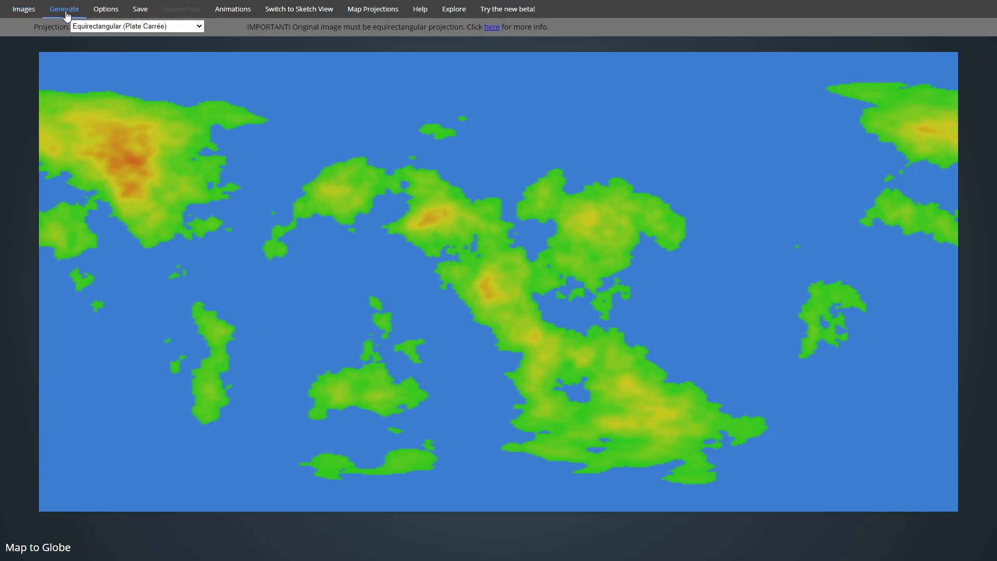
{"action": "left_click", "coordinate": [291, 15]}
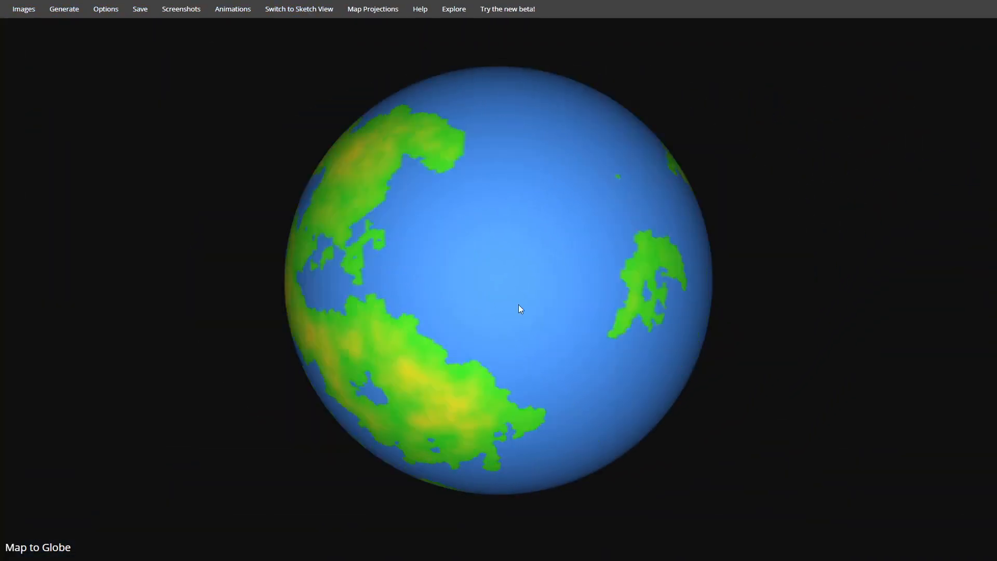
{"action": "left_click_drag", "start_coordinate": [518, 304], "coordinate": [383, 283]}
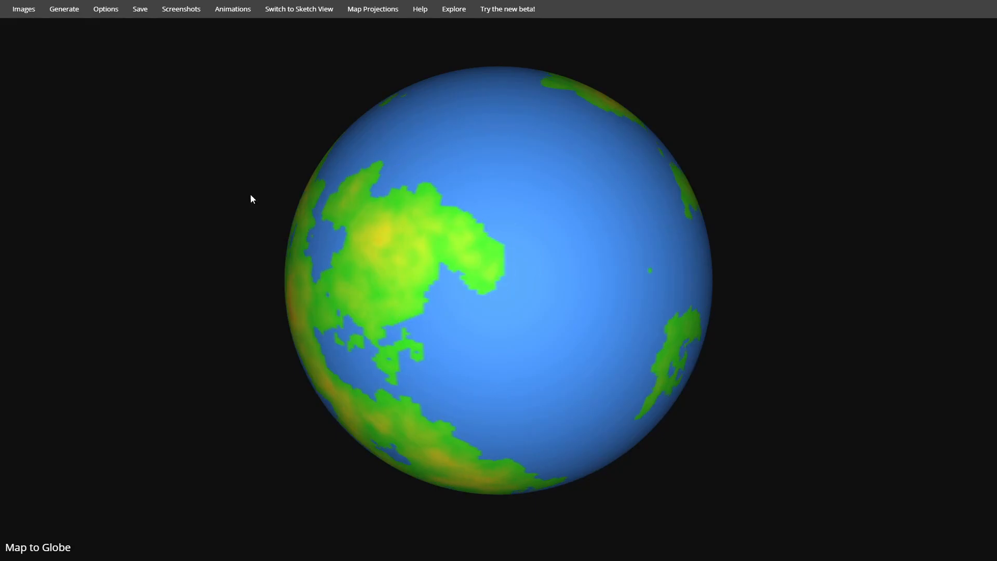
Step: Load the custom world map image as the globe's surface and a starfield image as its background
{"action": "left_click", "coordinate": [23, 13]}
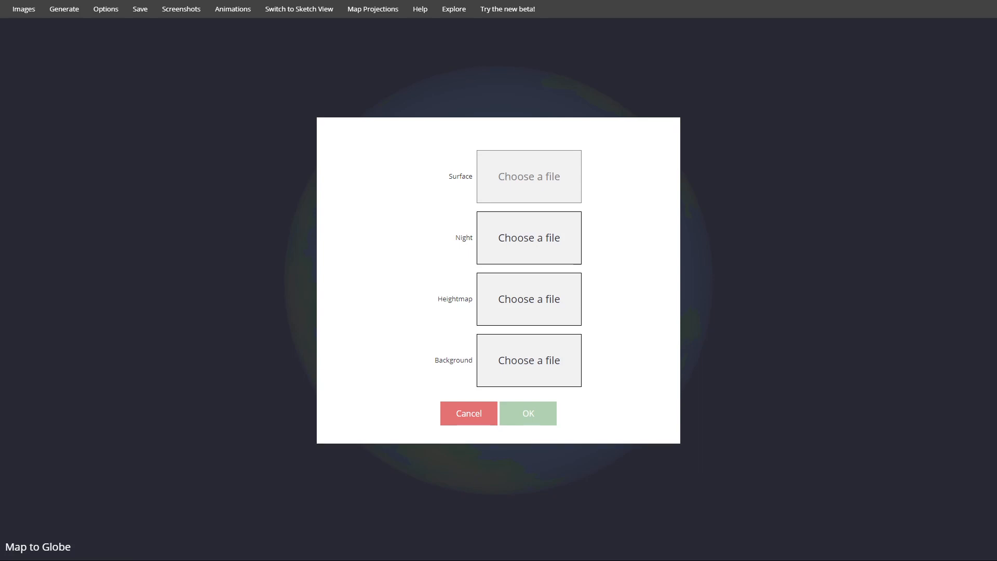
{"action": "left_click", "coordinate": [710, 347]}
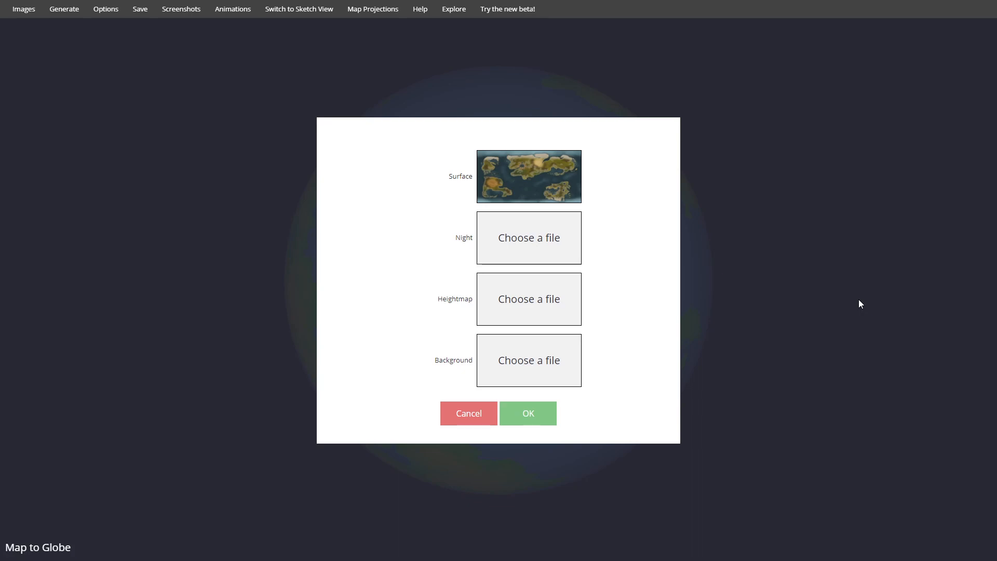
{"action": "left_click", "coordinate": [545, 377]}
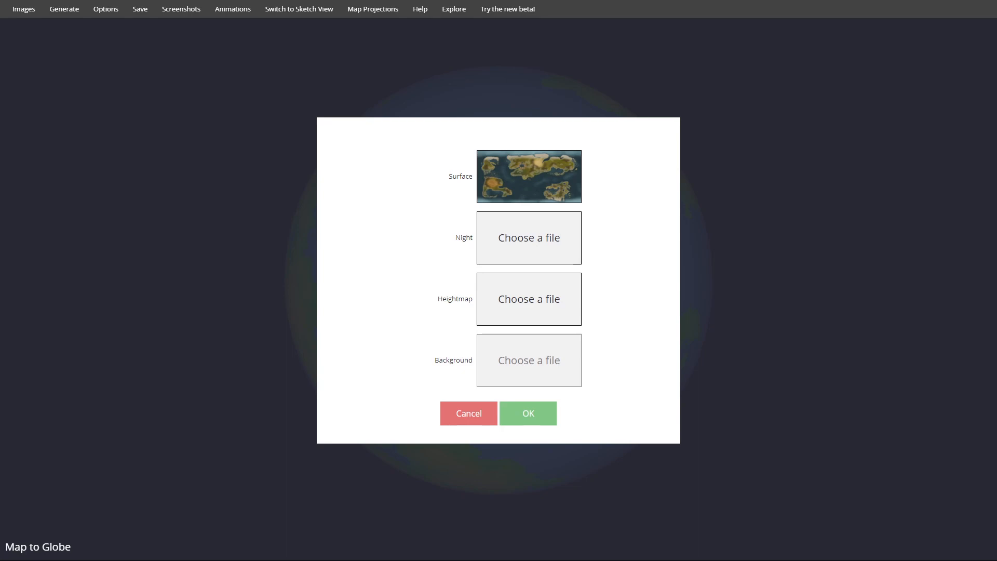
{"action": "left_click", "coordinate": [529, 422]}
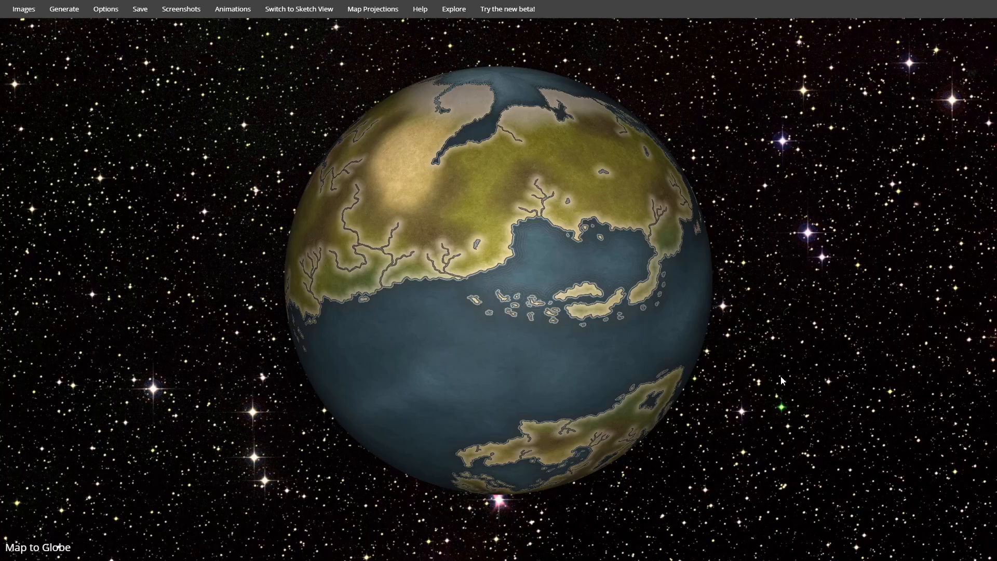
Step: Examine the custom map wrapped on the globe from all sides, with the whole planet shown smaller against the stars
{"action": "scroll", "coordinate": [686, 290], "scroll_direction": "down", "scroll_amount": 5}
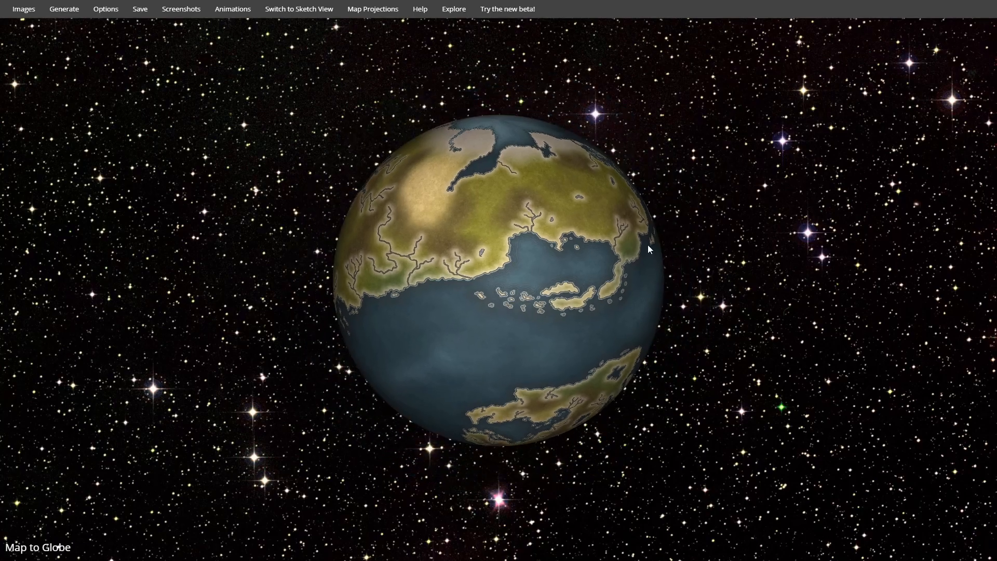
{"action": "left_click_drag", "start_coordinate": [624, 247], "coordinate": [540, 291]}
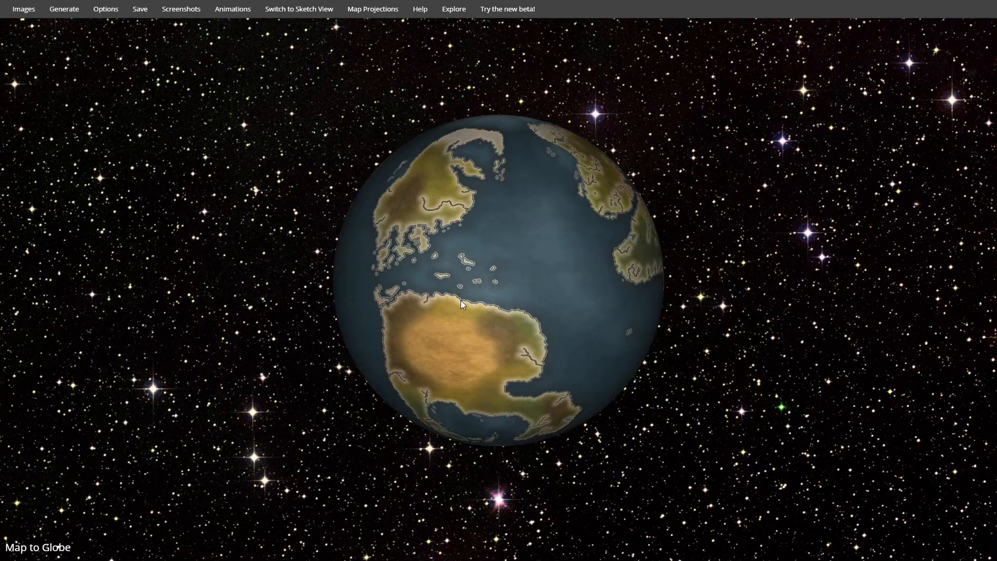
{"action": "left_click_drag", "start_coordinate": [560, 263], "coordinate": [503, 297]}
{"action": "left_click_drag", "start_coordinate": [561, 321], "coordinate": [438, 278]}
{"action": "left_click_drag", "start_coordinate": [551, 283], "coordinate": [338, 281]}
{"action": "left_click_drag", "start_coordinate": [581, 289], "coordinate": [441, 305]}
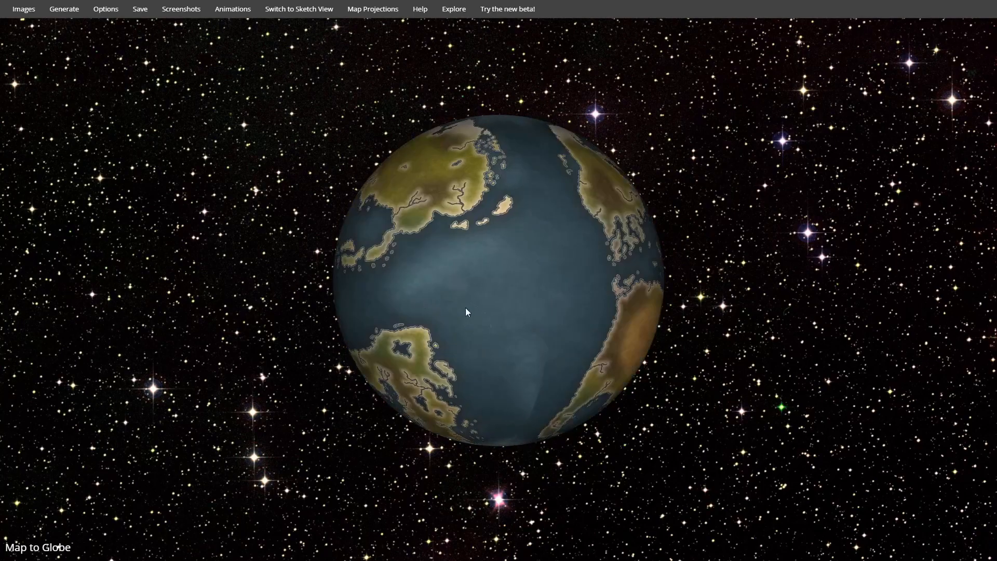
{"action": "left_click_drag", "start_coordinate": [551, 319], "coordinate": [463, 332]}
{"action": "left_click_drag", "start_coordinate": [601, 318], "coordinate": [510, 297]}
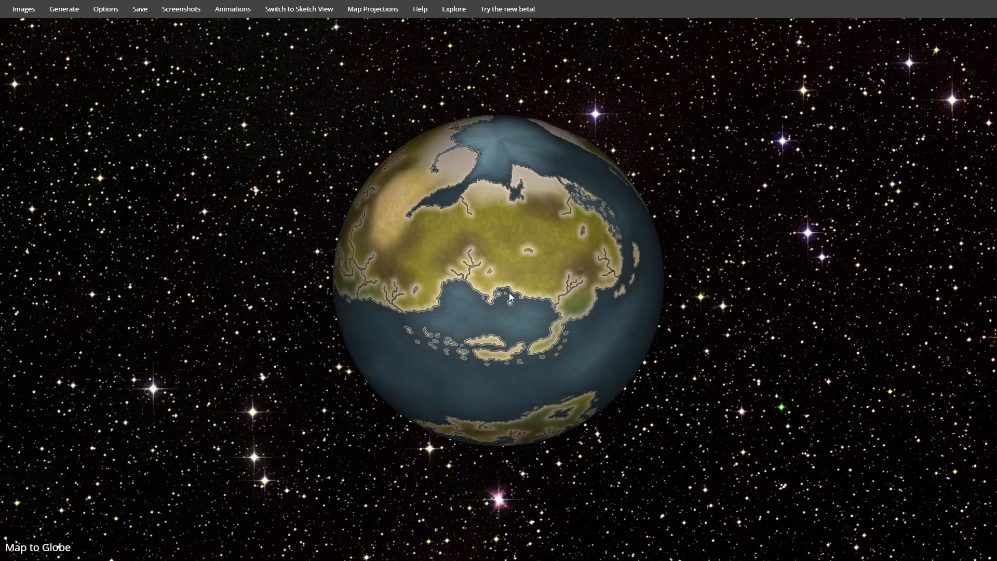
{"action": "left_click_drag", "start_coordinate": [520, 271], "coordinate": [382, 269]}
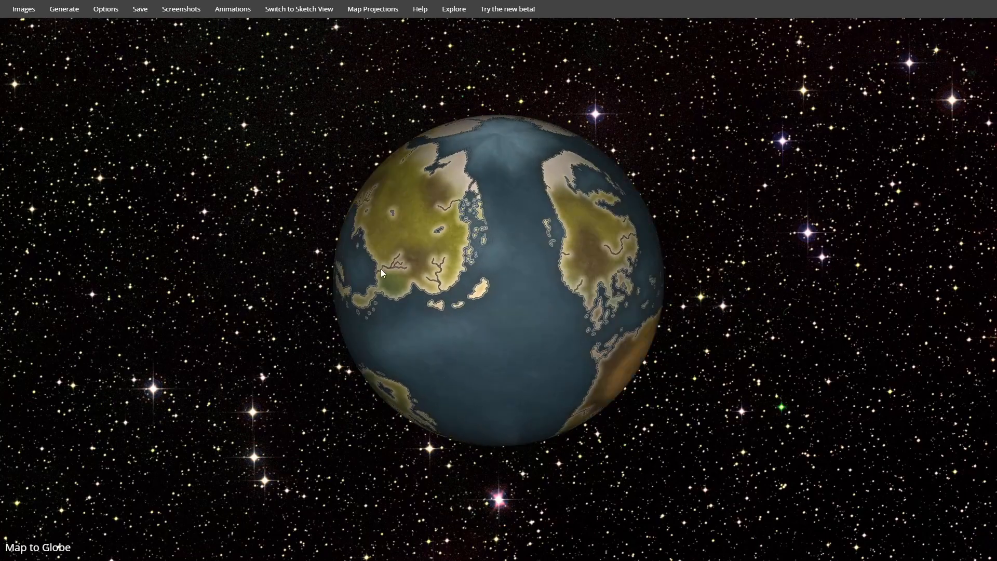
Step: Make a GIF of the rotating globe with a fixed sun, turning from right to left
{"action": "left_click", "coordinate": [233, 10]}
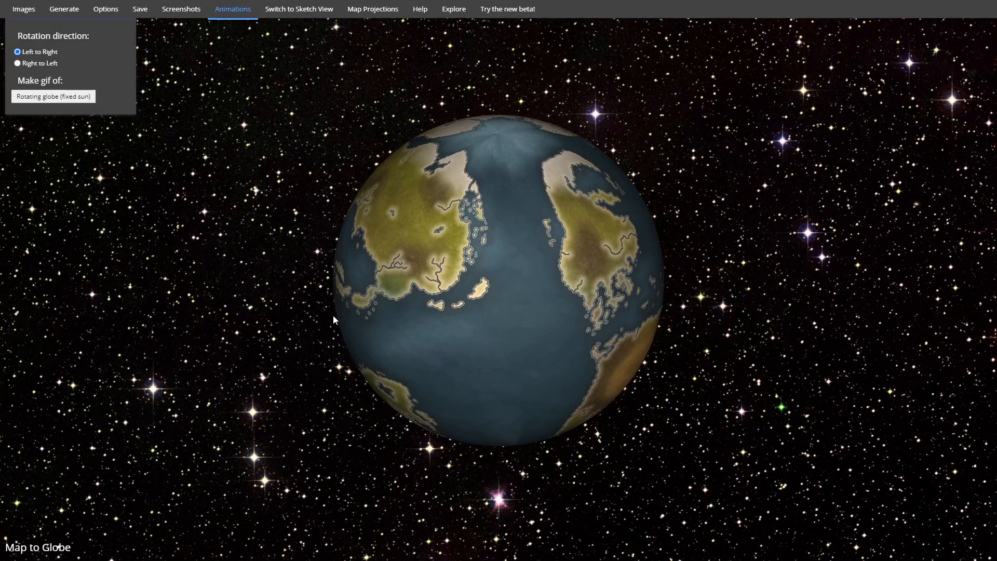
{"action": "left_click", "coordinate": [39, 64]}
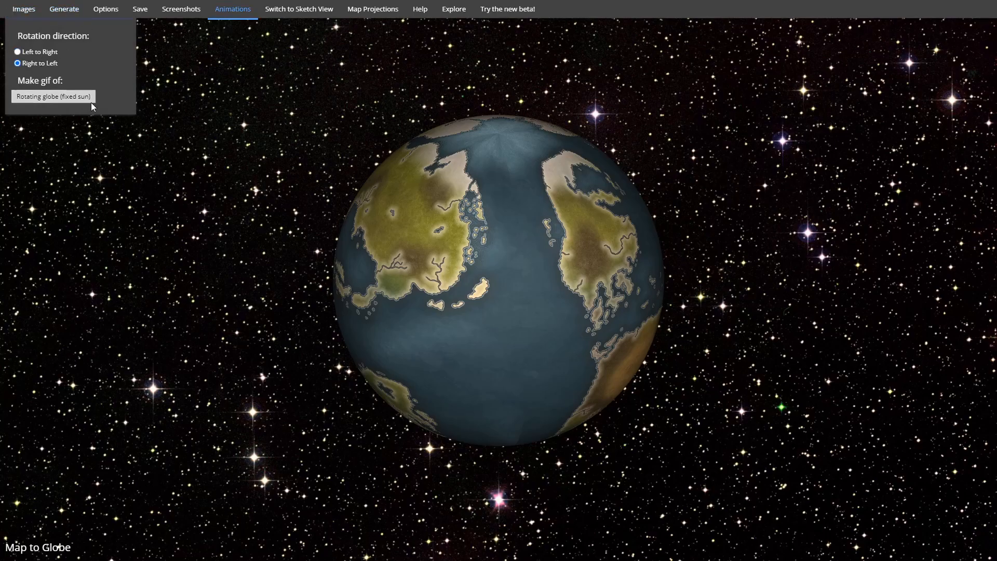
{"action": "left_click", "coordinate": [36, 98]}
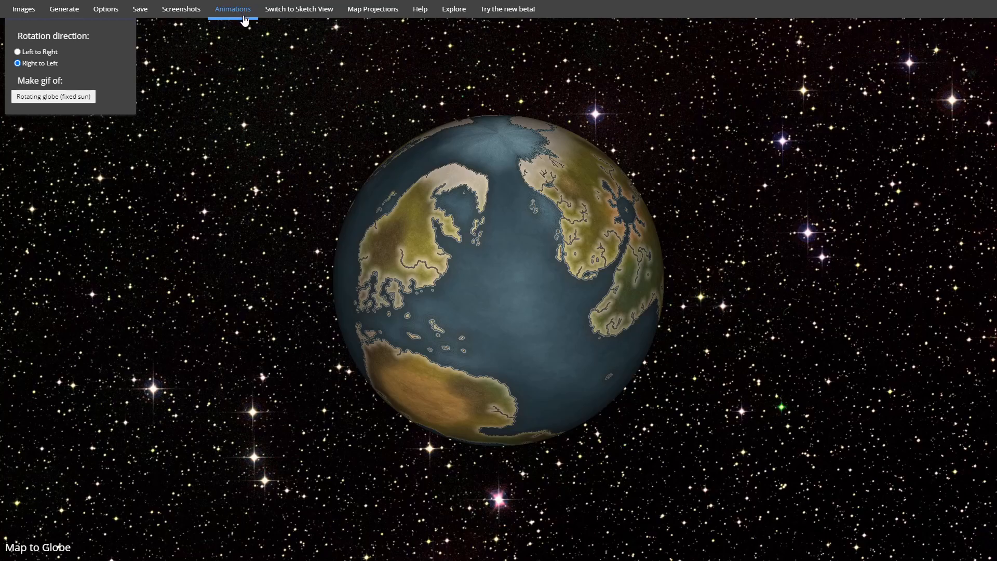
Step: Inspect the custom planet's continents once more through a full turn of the globe
{"action": "left_click_drag", "start_coordinate": [615, 220], "coordinate": [359, 209]}
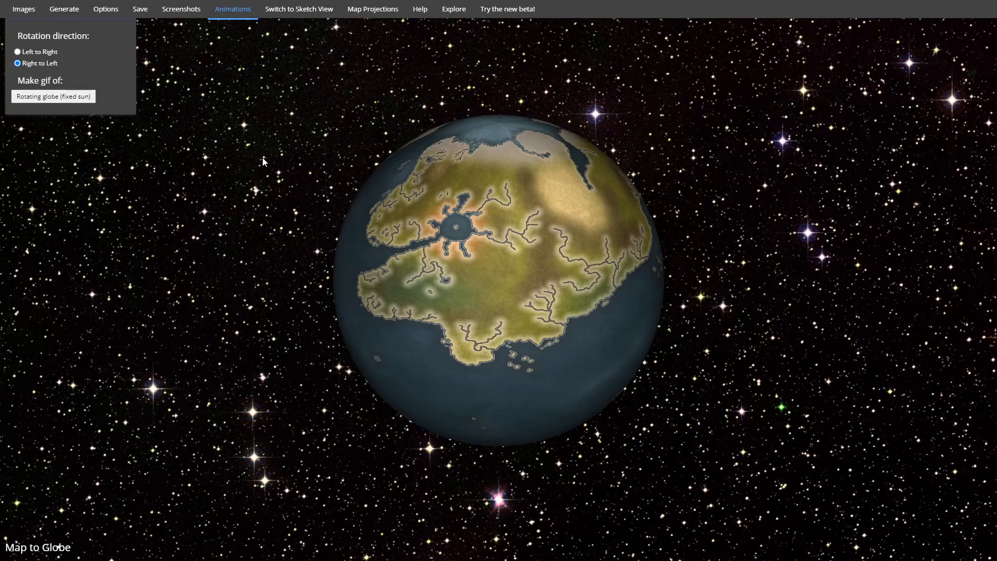
{"action": "left_click_drag", "start_coordinate": [407, 272], "coordinate": [323, 306]}
{"action": "left_click_drag", "start_coordinate": [645, 283], "coordinate": [333, 283]}
{"action": "left_click_drag", "start_coordinate": [628, 297], "coordinate": [317, 296]}
{"action": "left_click_drag", "start_coordinate": [628, 301], "coordinate": [402, 314]}
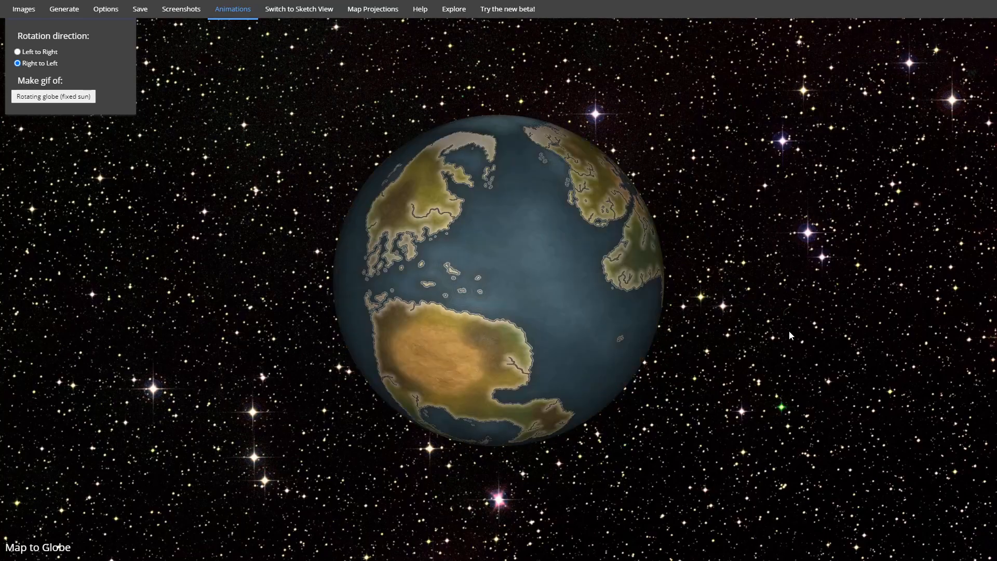